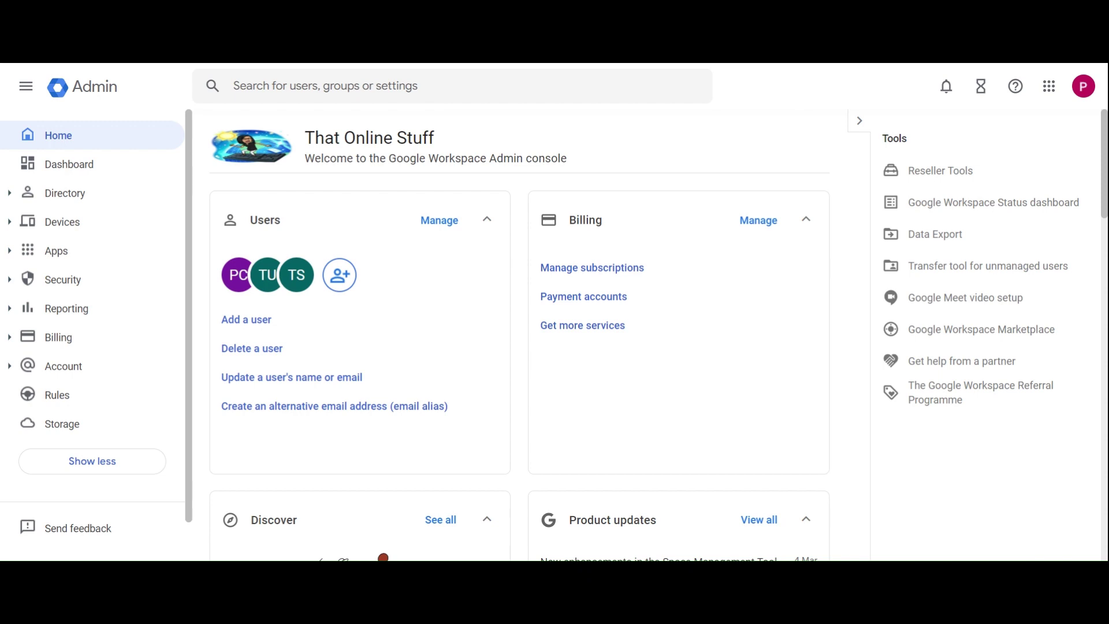
# Open the Users list and its More options menu
pyautogui.click(441, 224)
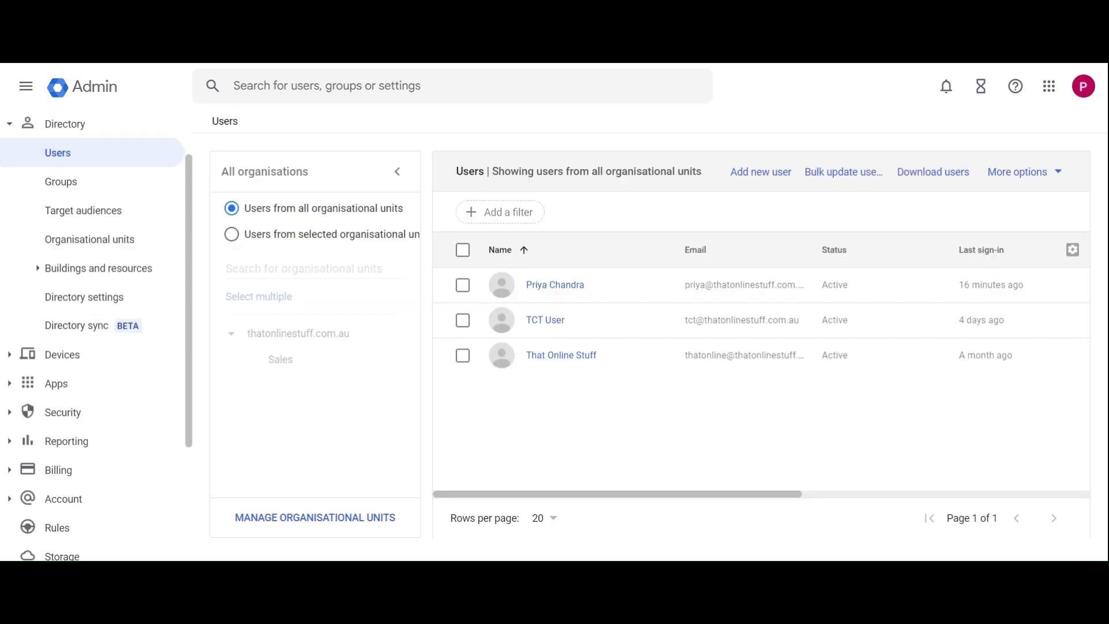
pyautogui.click(1026, 183)
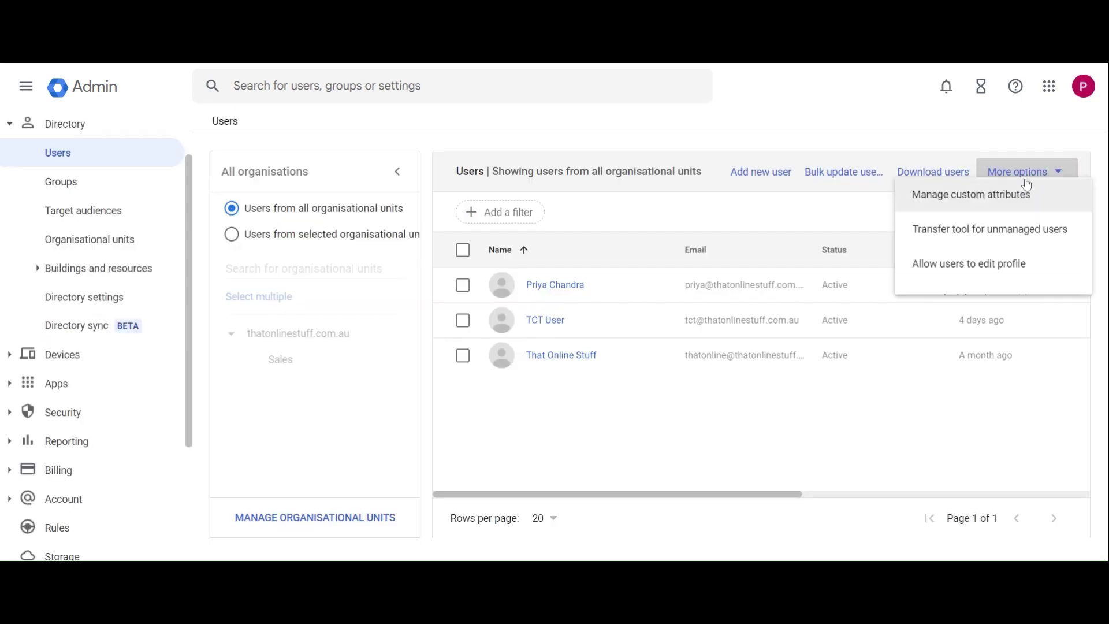
# Allow users to edit their profile picture and save the profile-editing policy
pyautogui.click(911, 278)
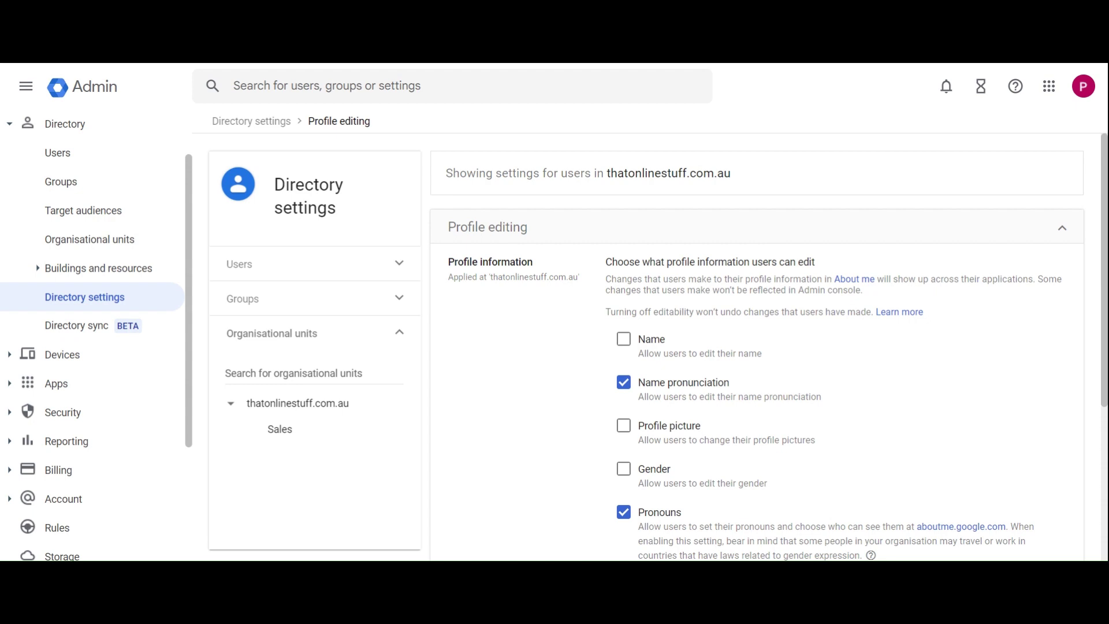
pyautogui.scroll(-2, 557, 432)
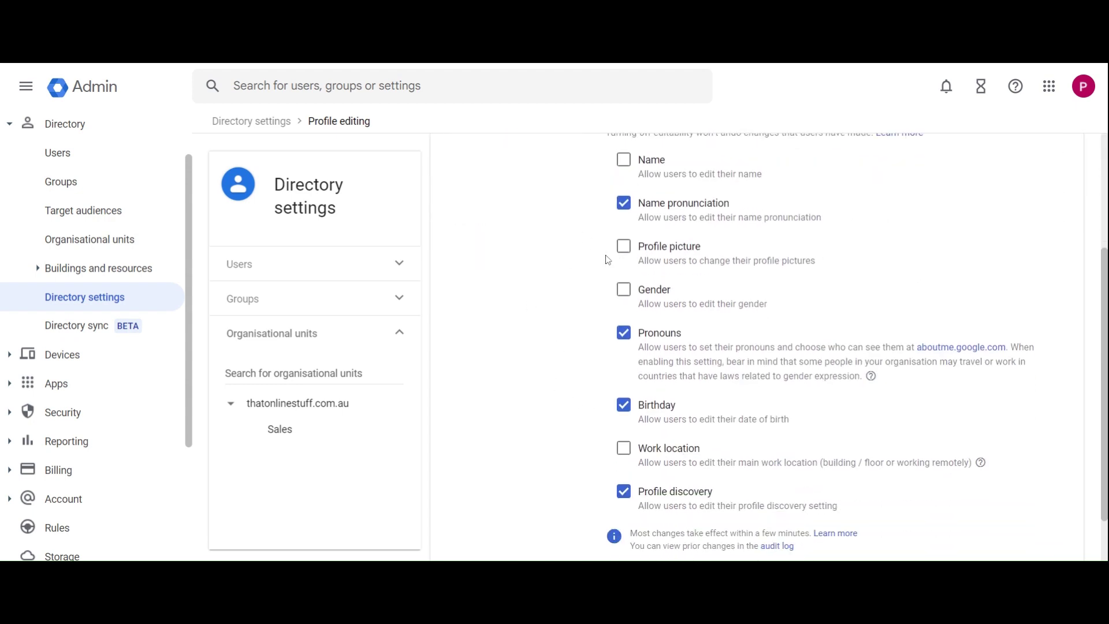
pyautogui.click(624, 248)
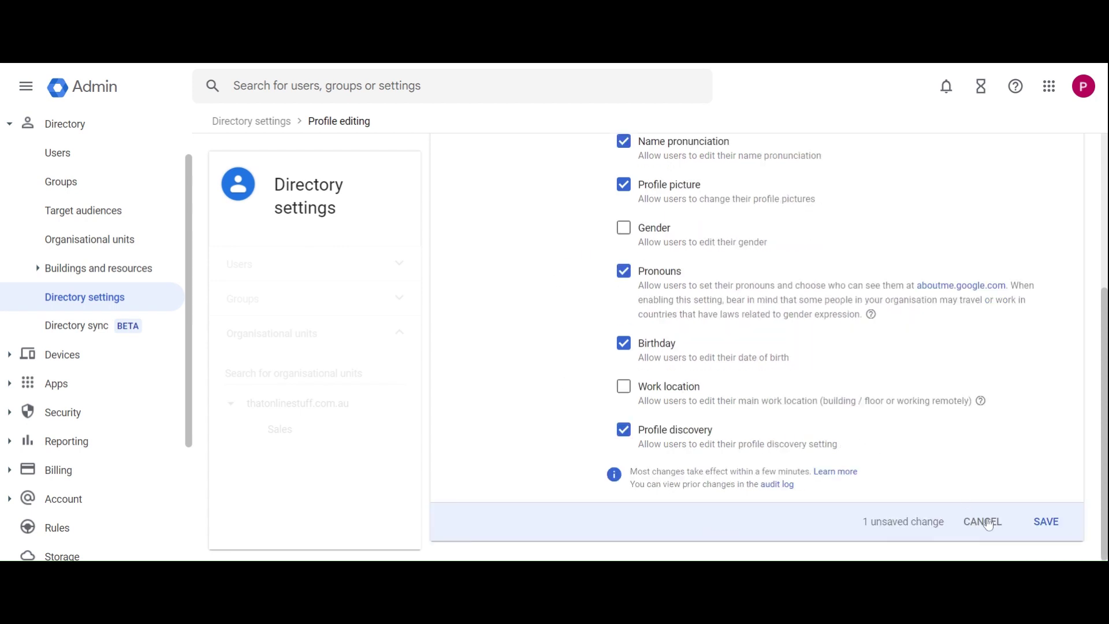
pyautogui.click(1048, 526)
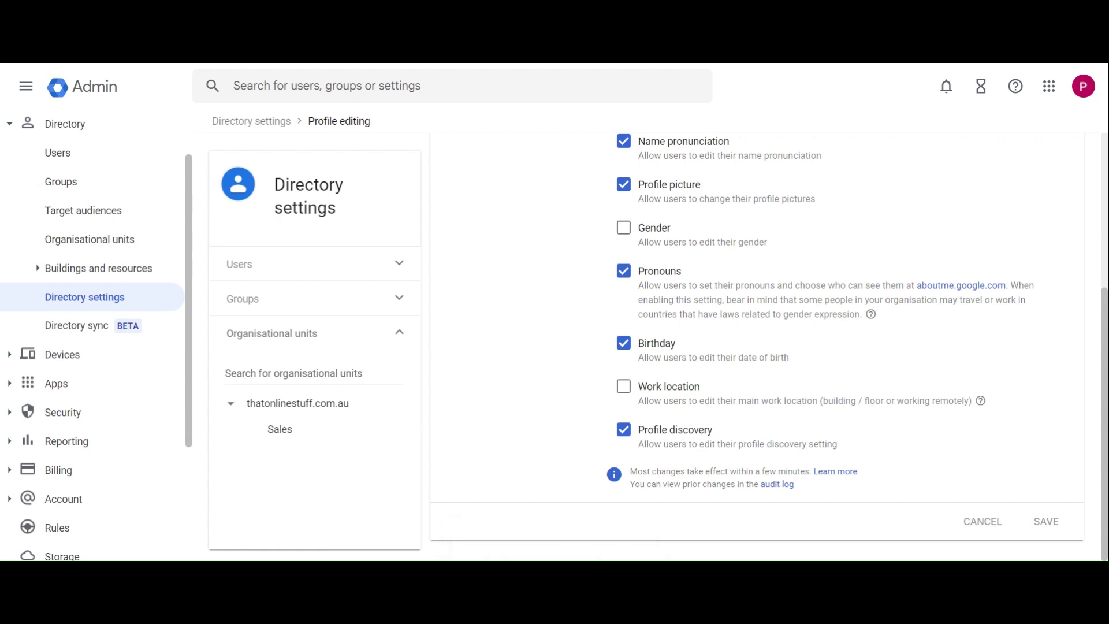
# Search the Admin console for 'contact sharing' and open the Contact sharing setting
pyautogui.click(286, 86)
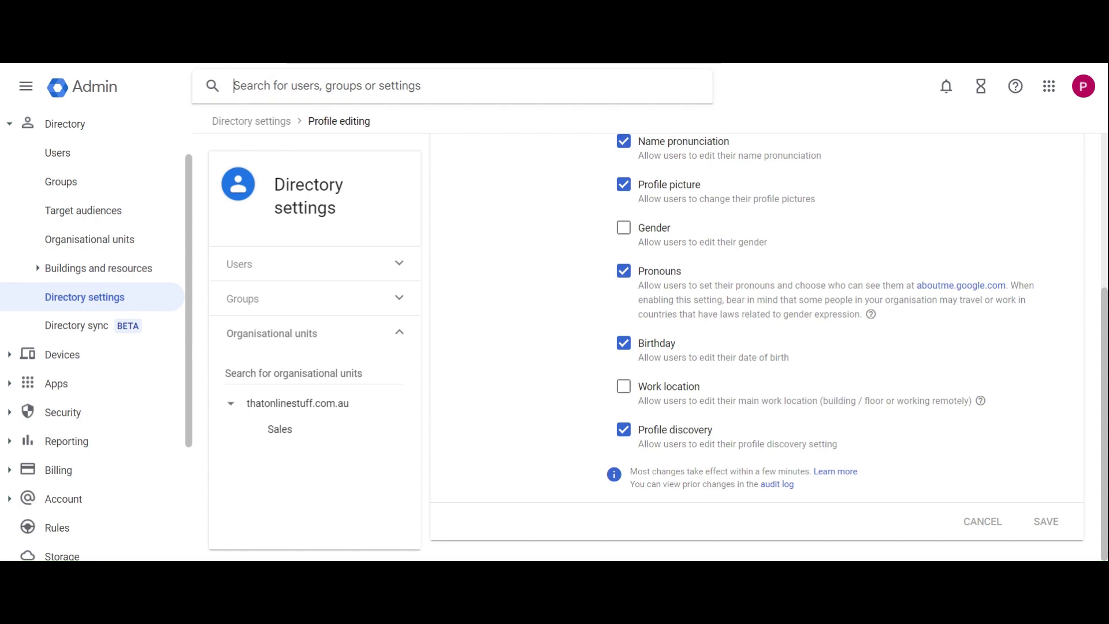
pyautogui.write('contact shar')
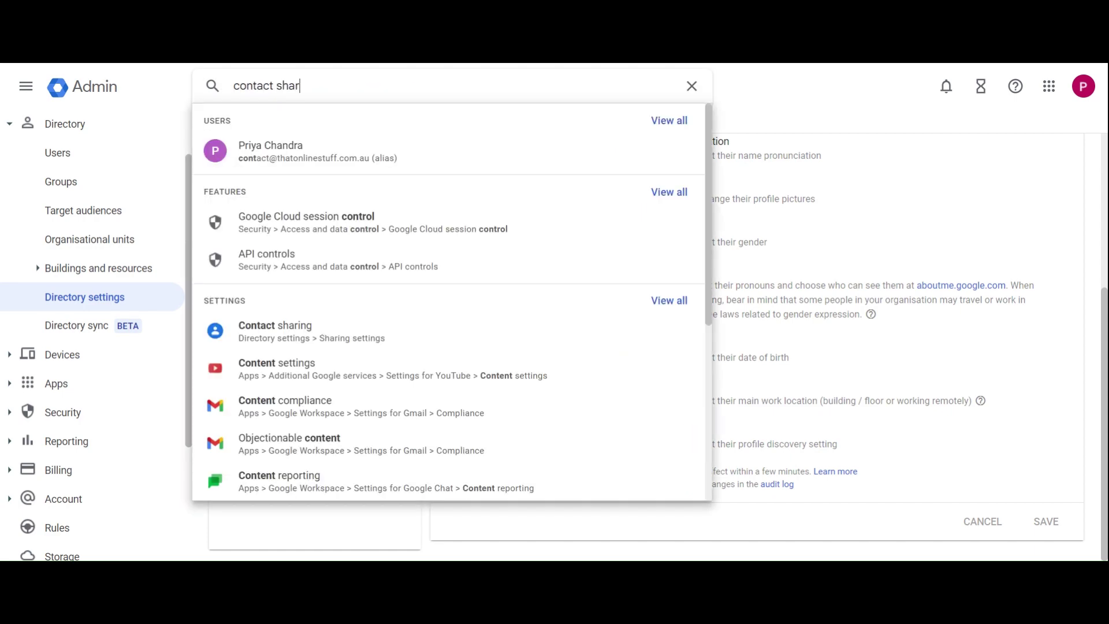
pyautogui.write('ing')
pyautogui.press('Return')
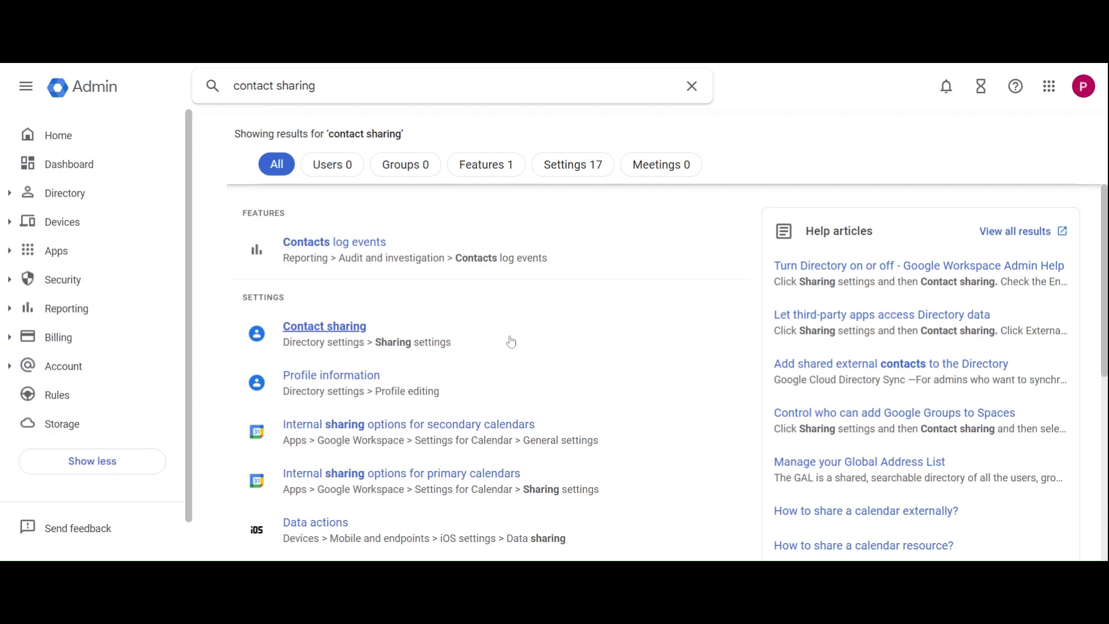
pyautogui.click(351, 334)
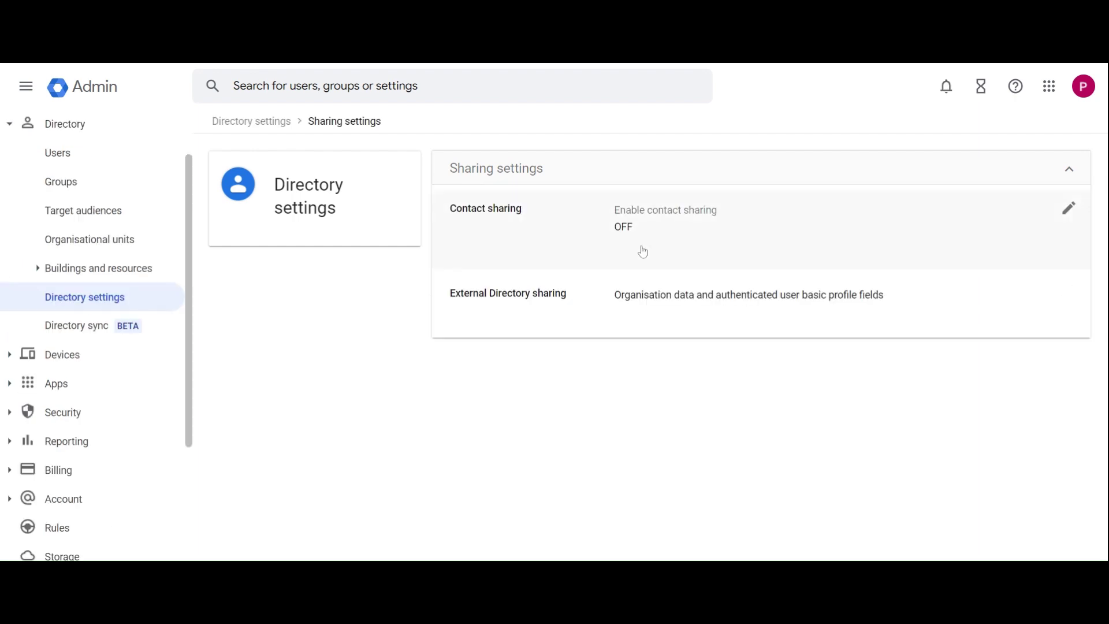
# Enable contact sharing within the organisation and save the setting
pyautogui.click(1068, 208)
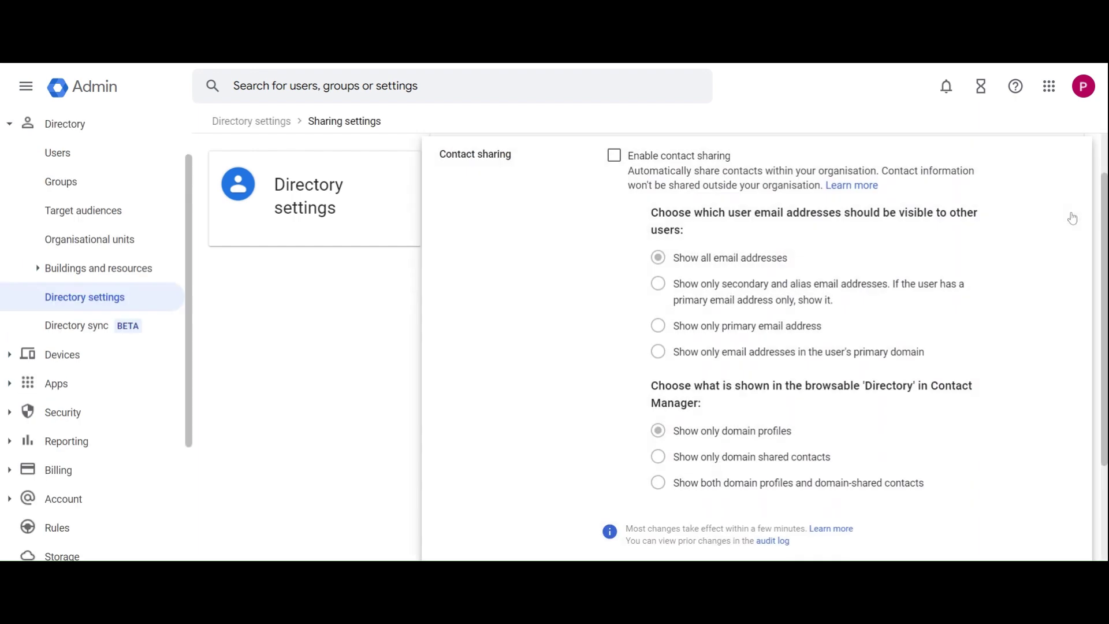
pyautogui.click(613, 155)
pyautogui.scroll(-2, 553, 358)
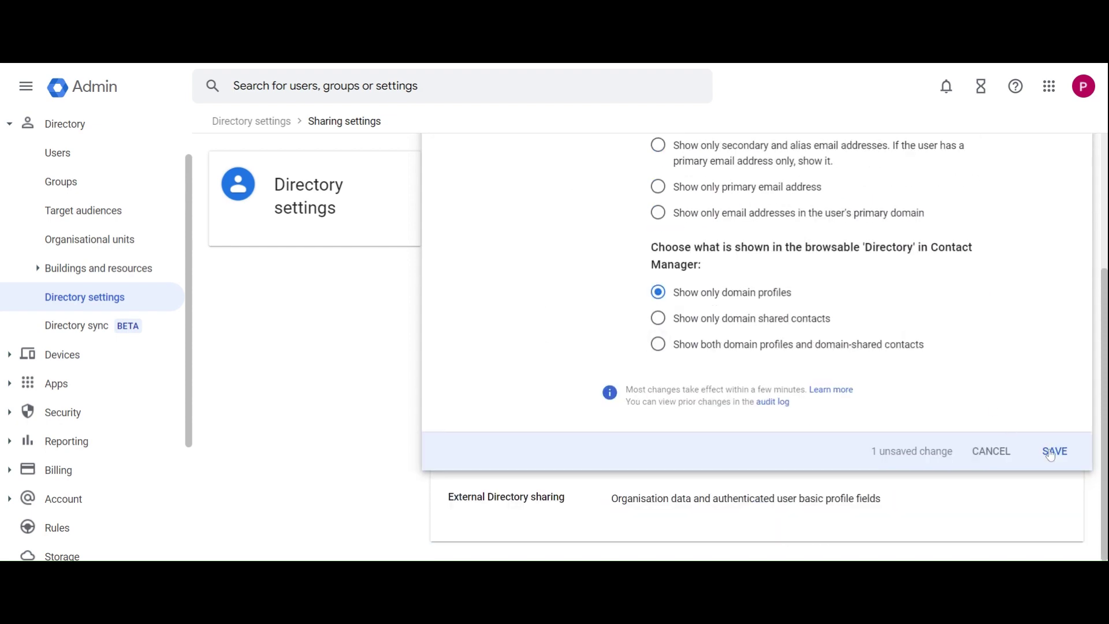
pyautogui.click(1052, 457)
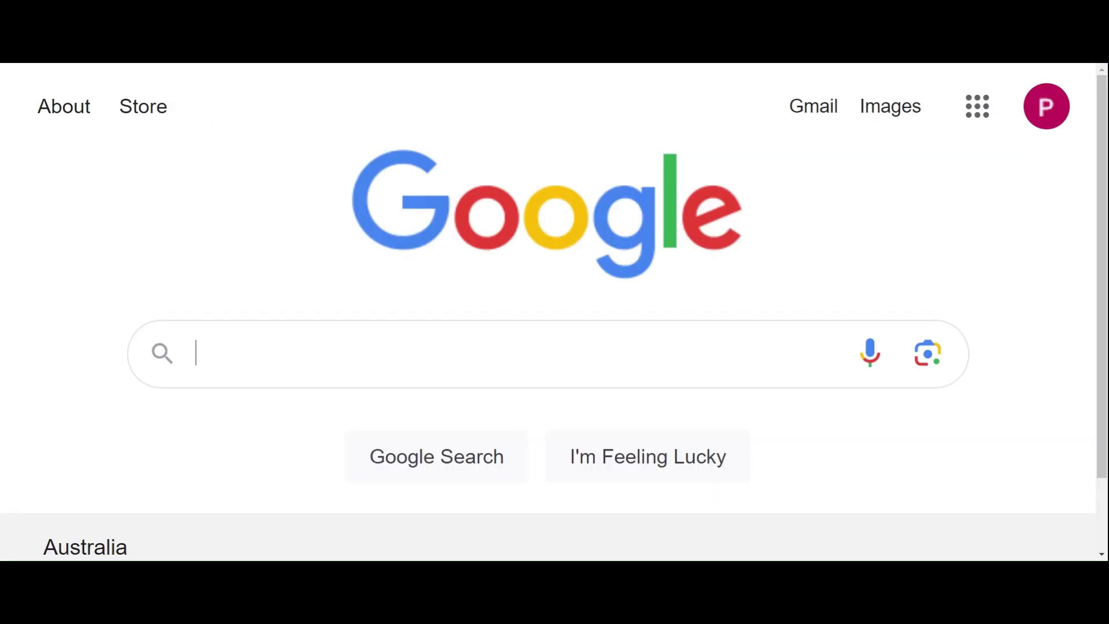
# Go to 'Manage your Google Account' from the profile avatar
pyautogui.click(1045, 107)
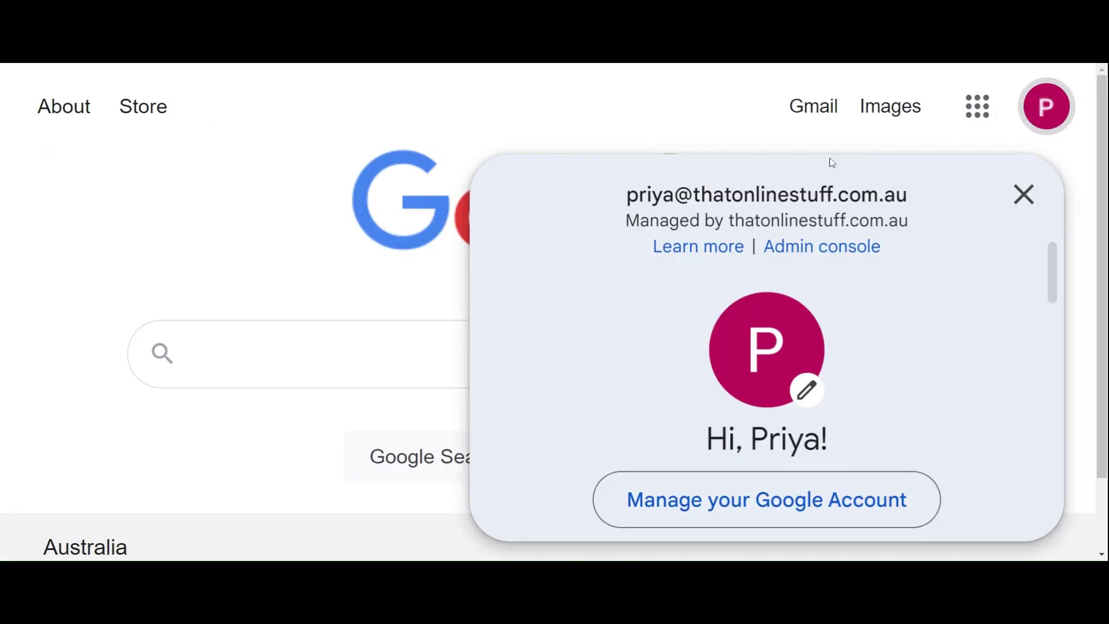
pyautogui.click(674, 505)
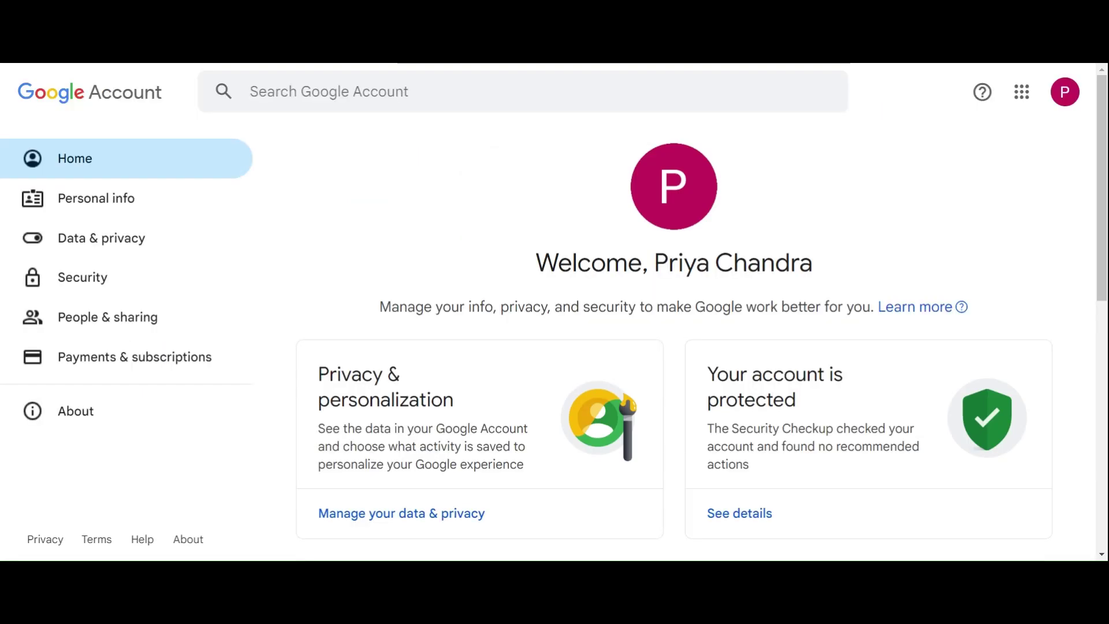
# Add a new profile picture by uploading the cartoon Bitmoji from the computer
pyautogui.click(647, 202)
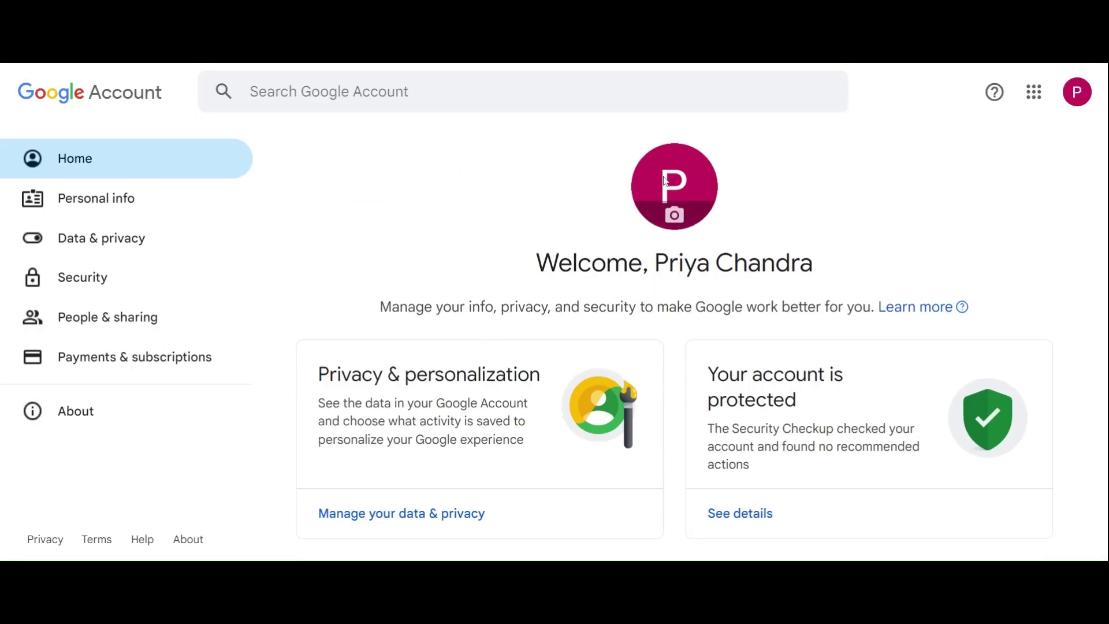
pyautogui.click(570, 482)
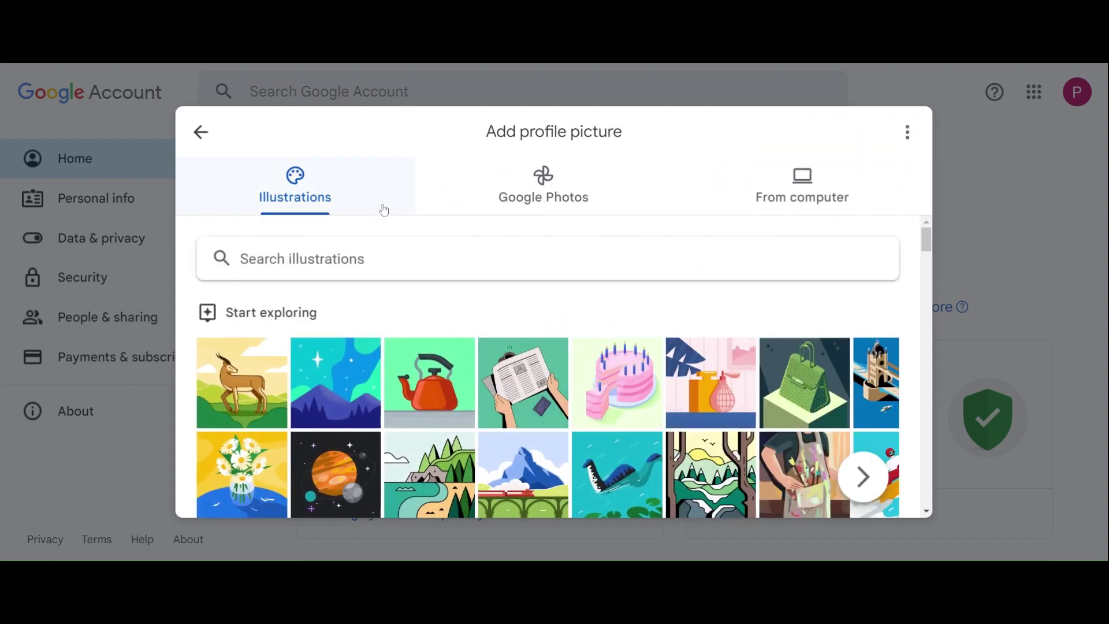
pyautogui.click(560, 184)
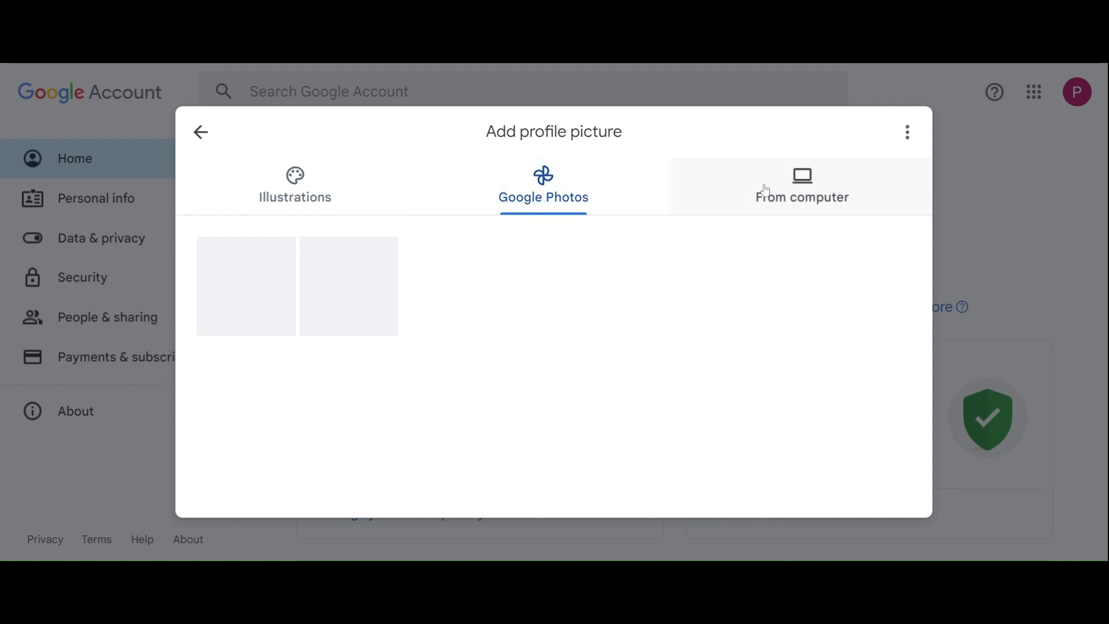
pyautogui.click(802, 193)
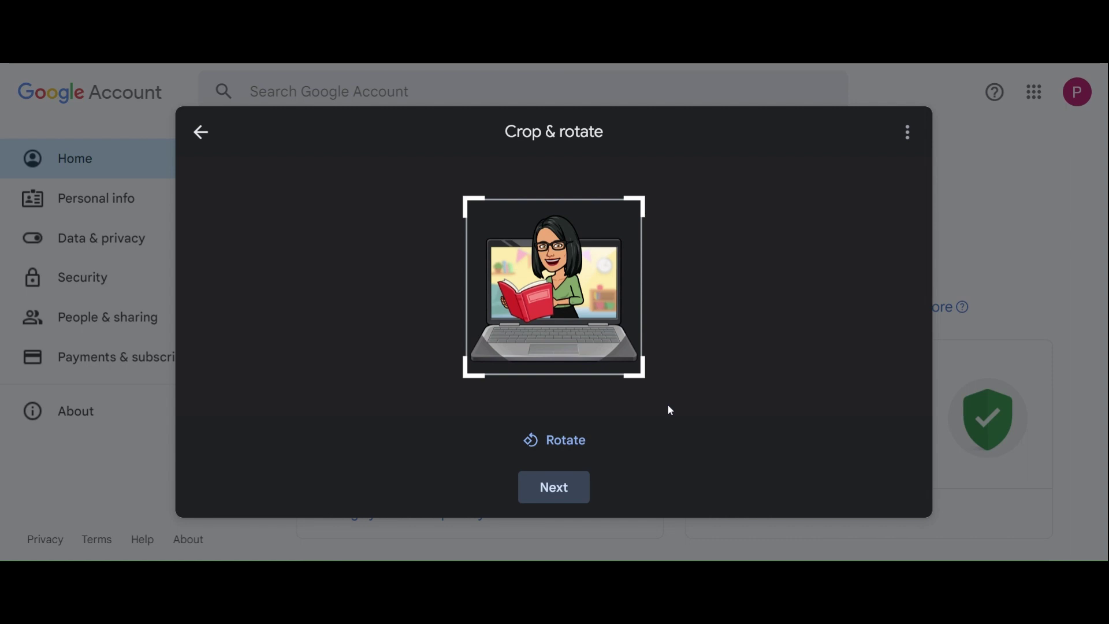
# Save the cropped Bitmoji as profile picture, visible to your organization and people you interact with
pyautogui.click(554, 487)
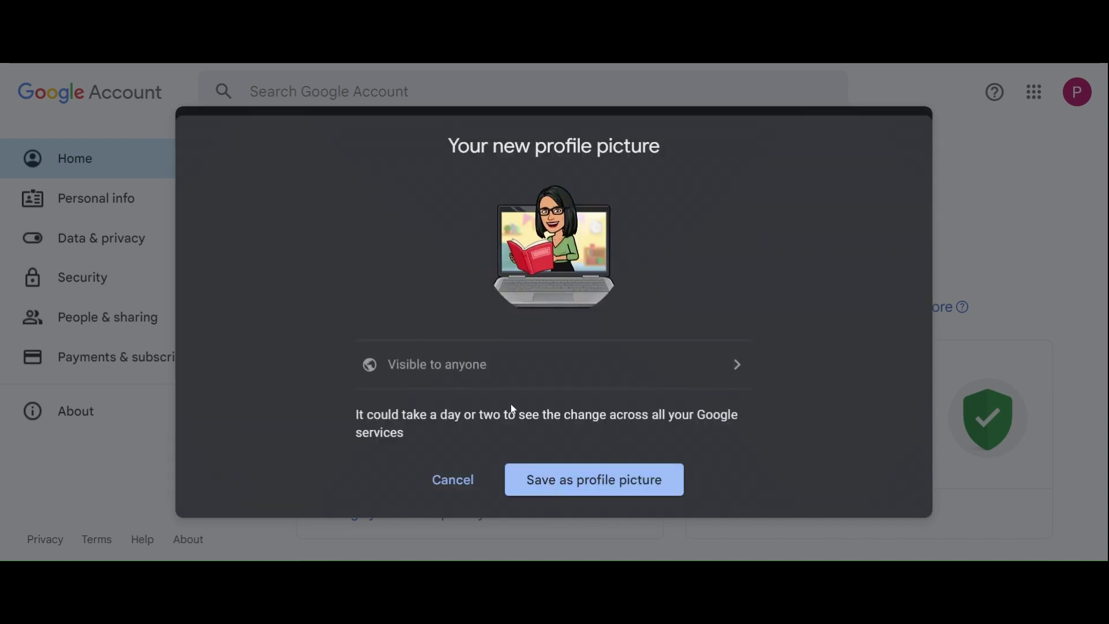
pyautogui.click(446, 375)
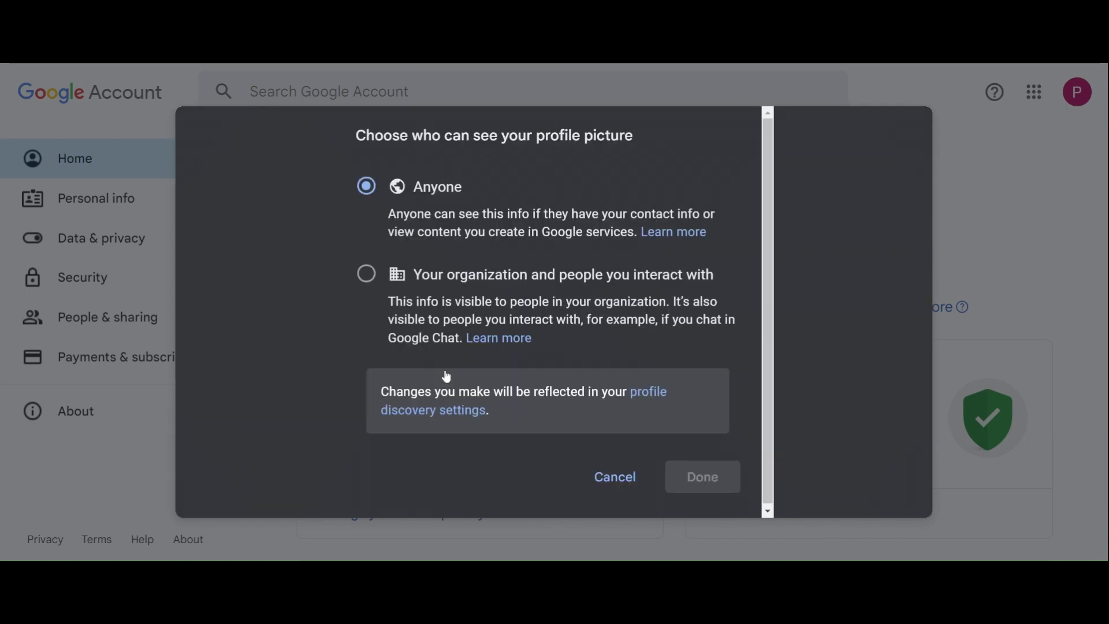
pyautogui.click(364, 275)
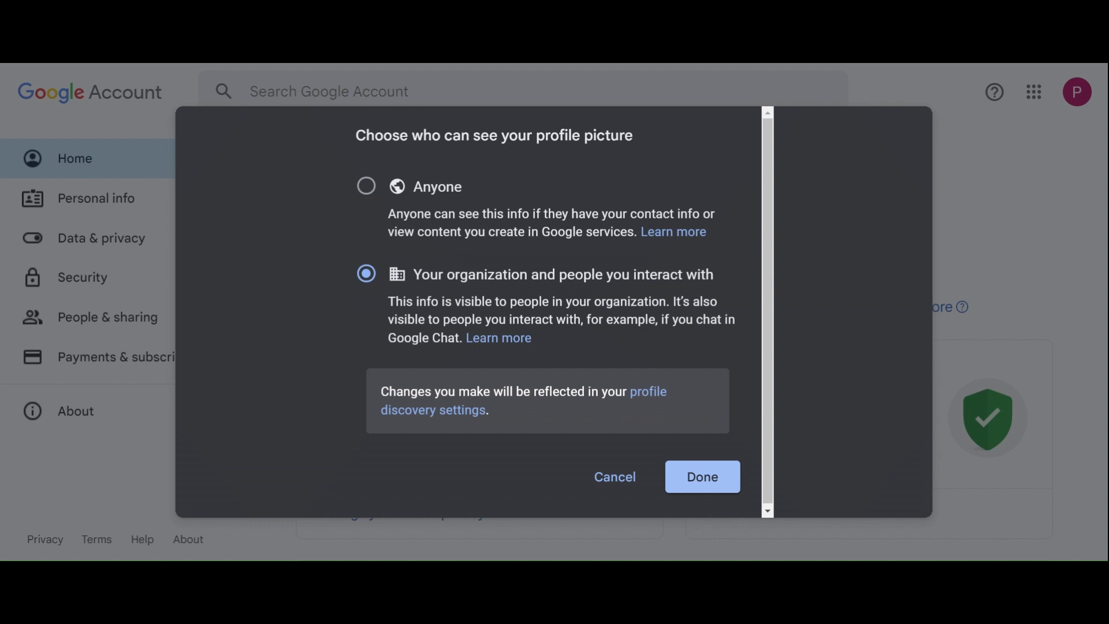
pyautogui.click(700, 478)
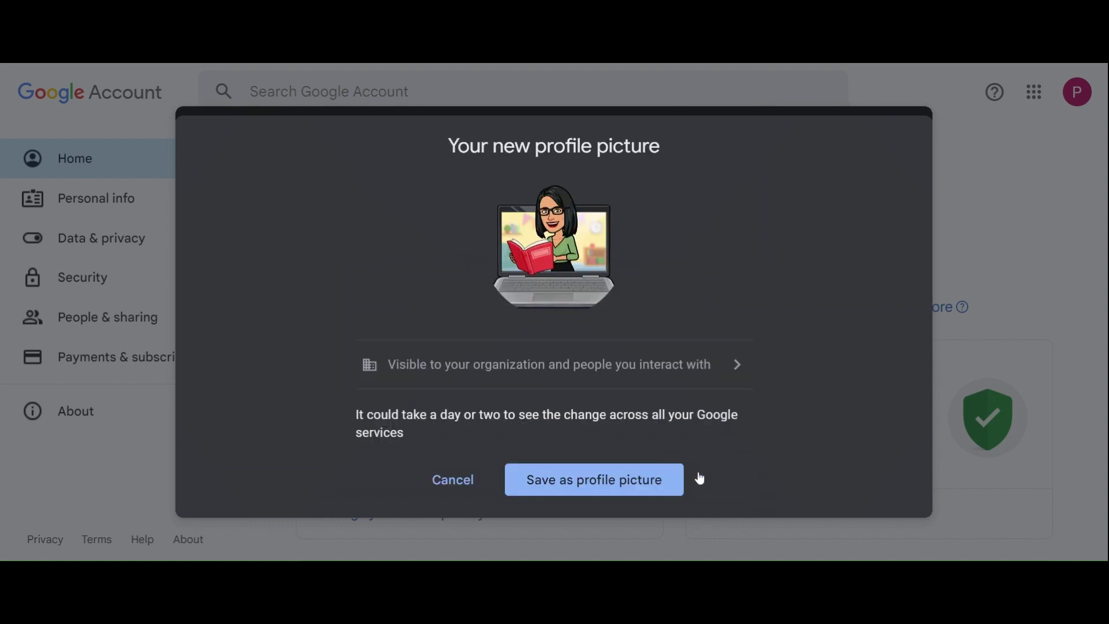
pyautogui.click(594, 479)
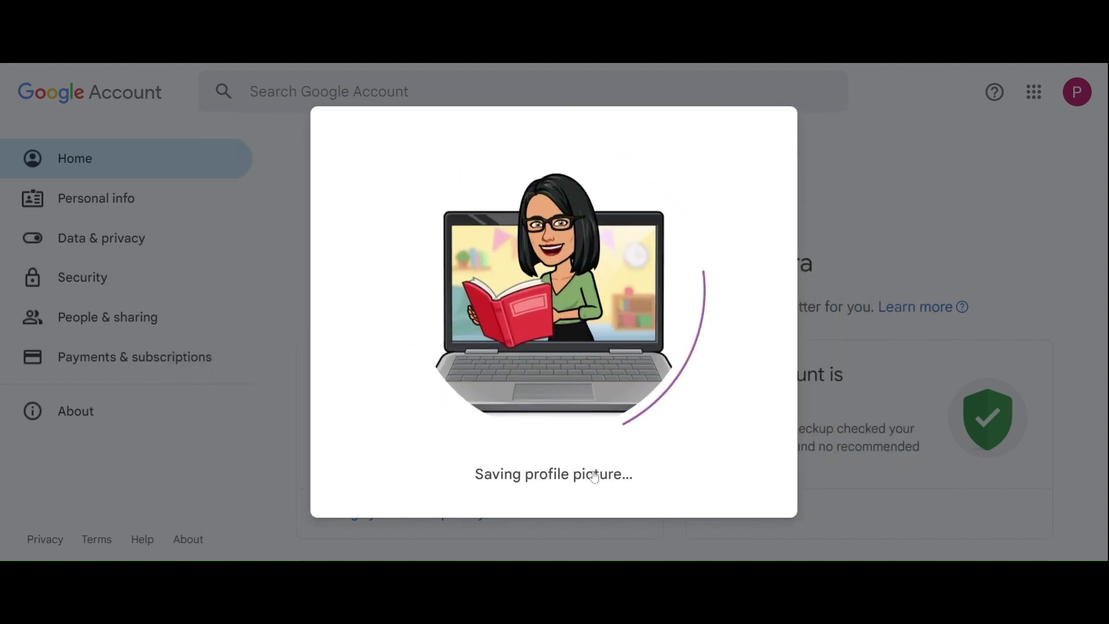